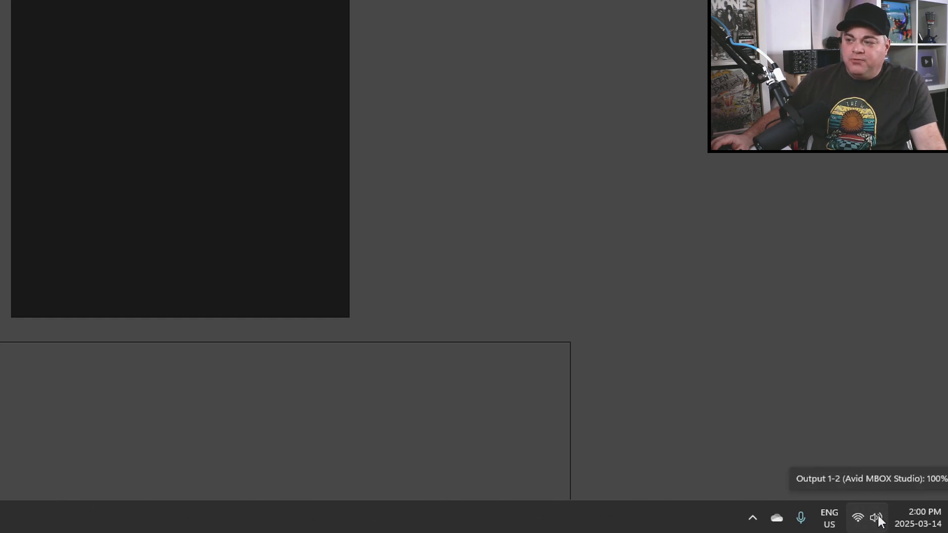
Bring up the taskbar speaker icon's shortcut menu listing Sound settings and Open volume mixer.
{"action": "left_click", "coordinate": [876, 518]}
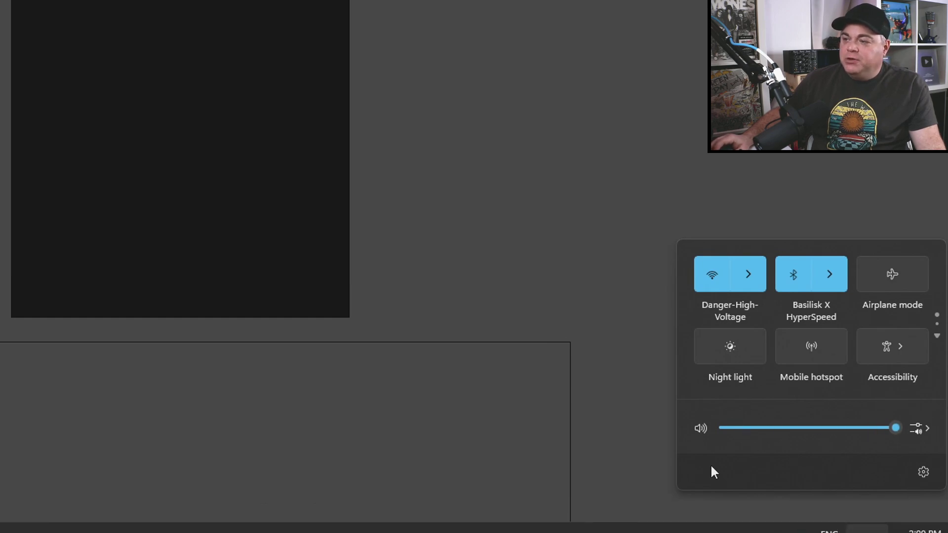
{"action": "left_click", "coordinate": [627, 456]}
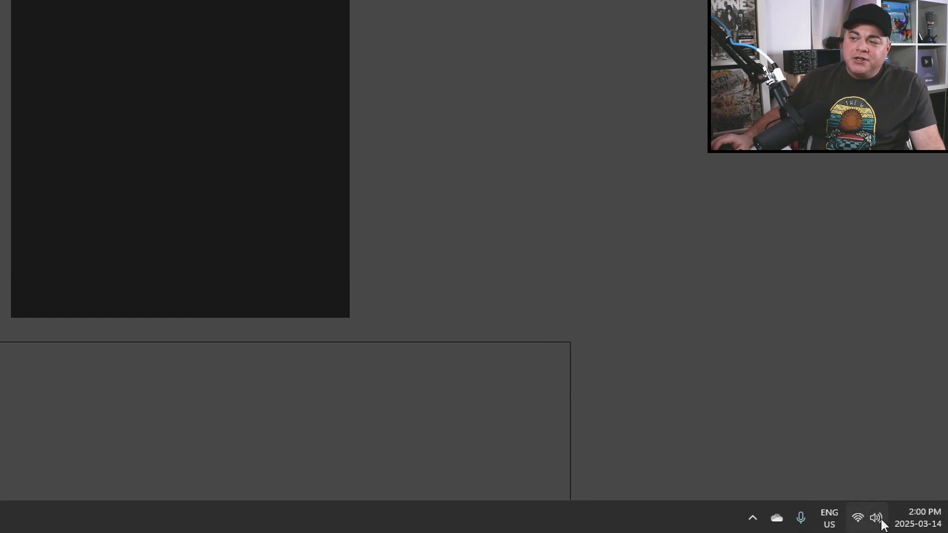
{"action": "right_click", "coordinate": [876, 518]}
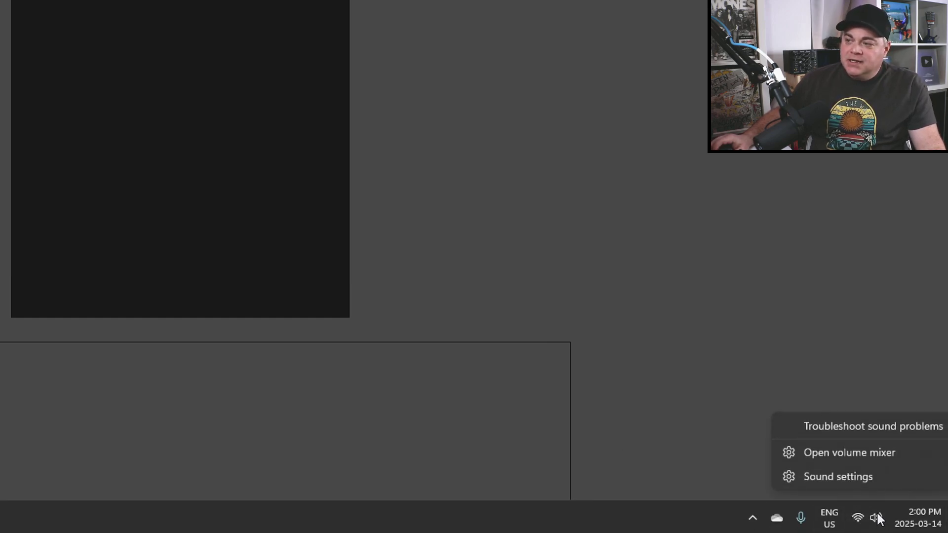
Go to Sound settings and use More sound settings to reach the classic Sound dialog's playback devices.
{"action": "left_click", "coordinate": [827, 477]}
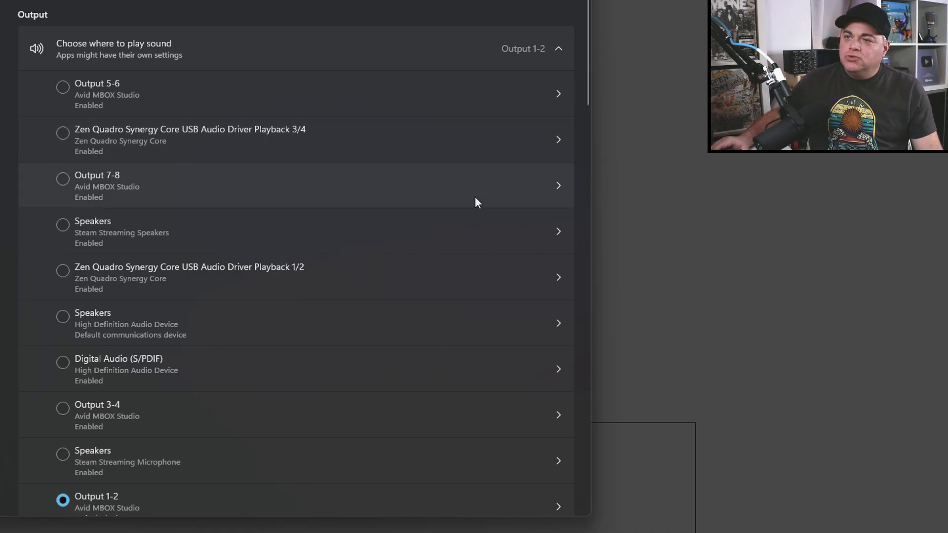
{"action": "scroll", "coordinate": [475, 202], "scroll_direction": "down", "scroll_amount": 6}
{"action": "scroll", "coordinate": [475, 203], "scroll_direction": "down", "scroll_amount": 15}
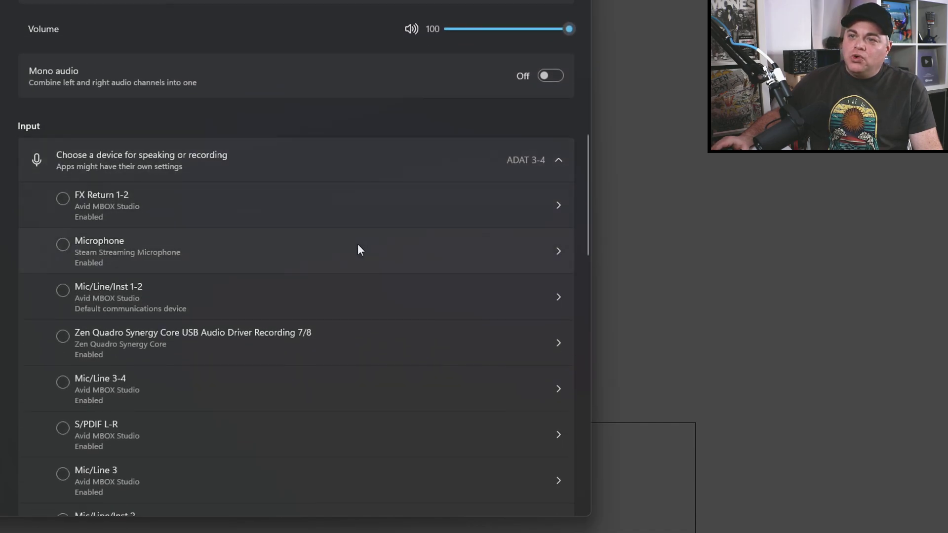
{"action": "scroll", "coordinate": [325, 225], "scroll_direction": "down", "scroll_amount": 5}
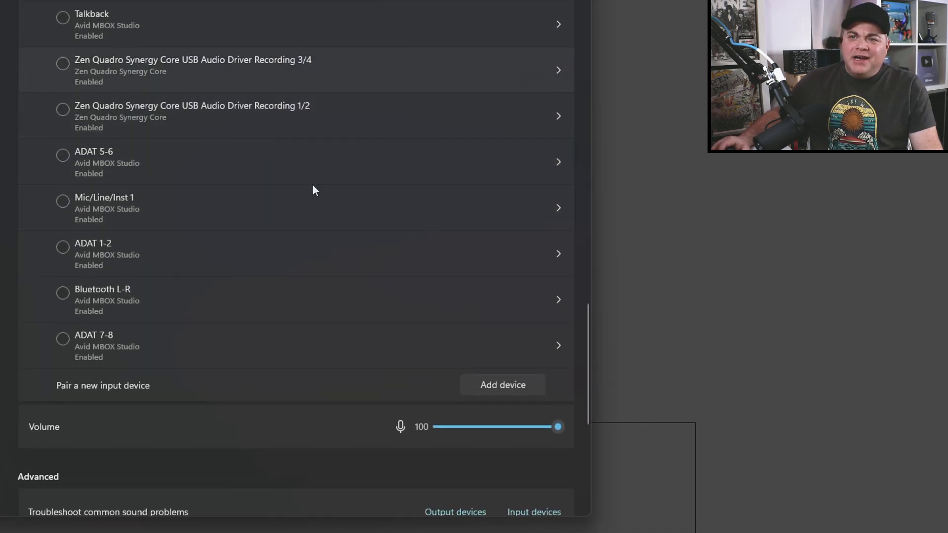
{"action": "scroll", "coordinate": [346, 213], "scroll_direction": "down", "scroll_amount": 2}
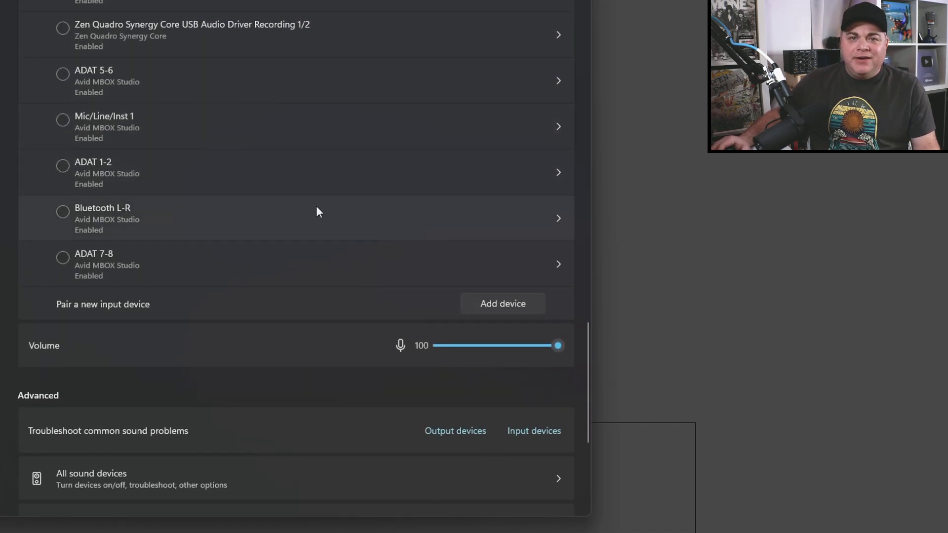
{"action": "scroll", "coordinate": [321, 196], "scroll_direction": "down", "scroll_amount": 2}
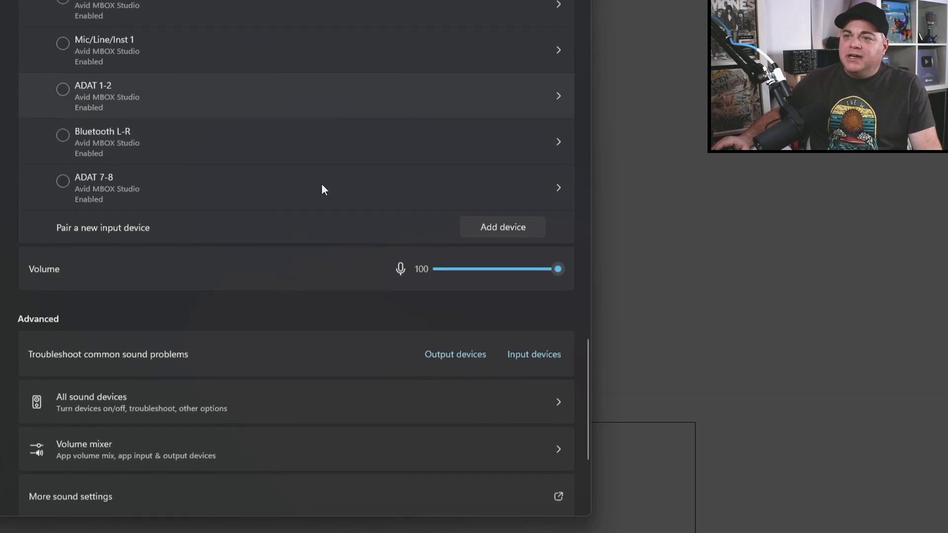
{"action": "scroll", "coordinate": [296, 316], "scroll_direction": "down", "scroll_amount": 2}
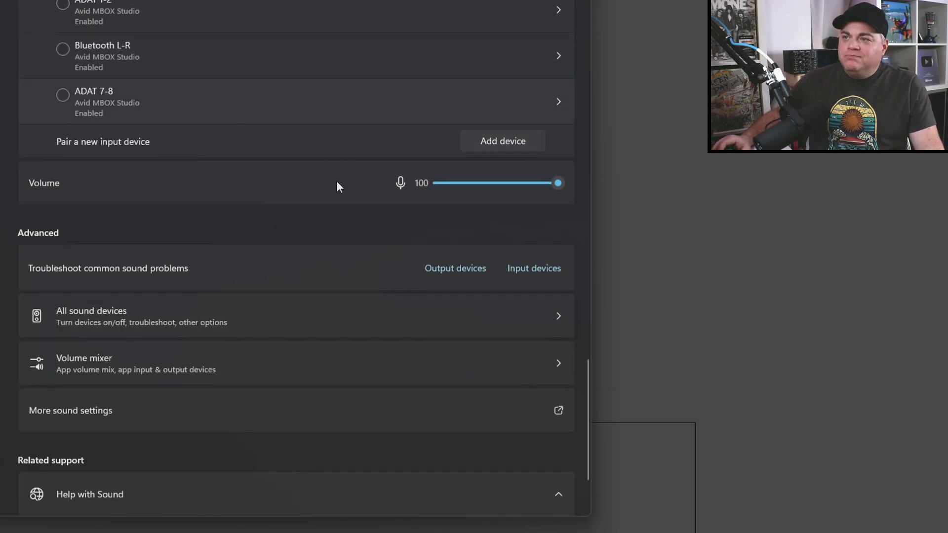
{"action": "scroll", "coordinate": [289, 269], "scroll_direction": "down", "scroll_amount": 3}
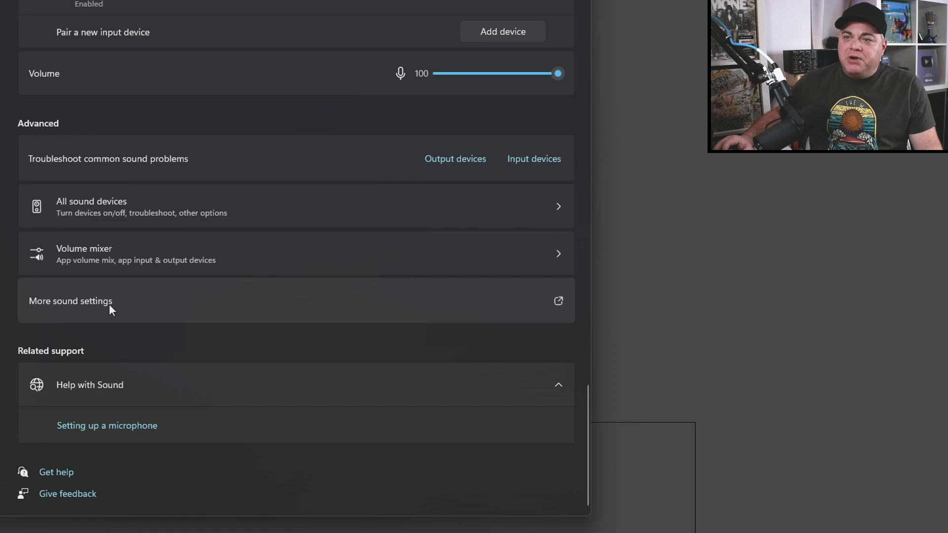
{"action": "left_click", "coordinate": [84, 300]}
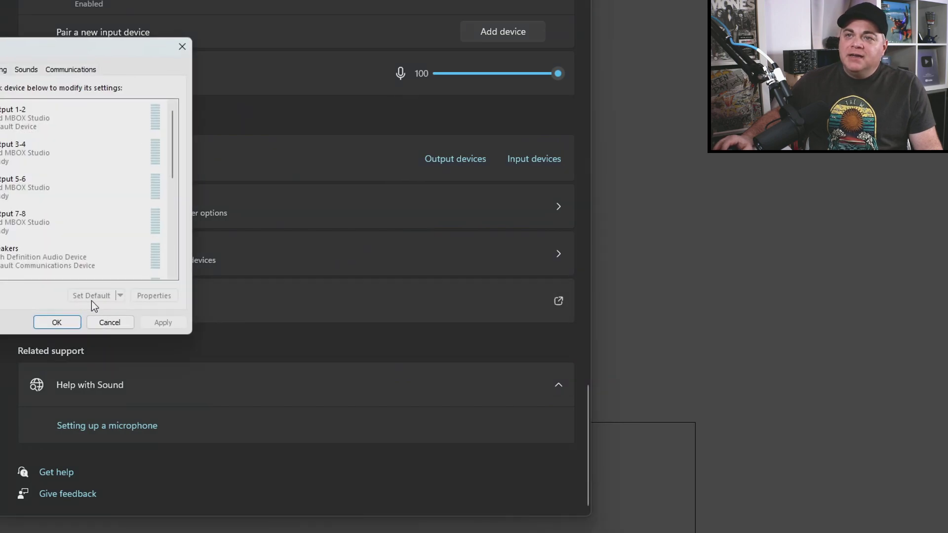
Center the Sound dialog and bring up the Output 1-2 playback device's context menu.
{"action": "left_click_drag", "start_coordinate": [31, 49], "coordinate": [357, 119]}
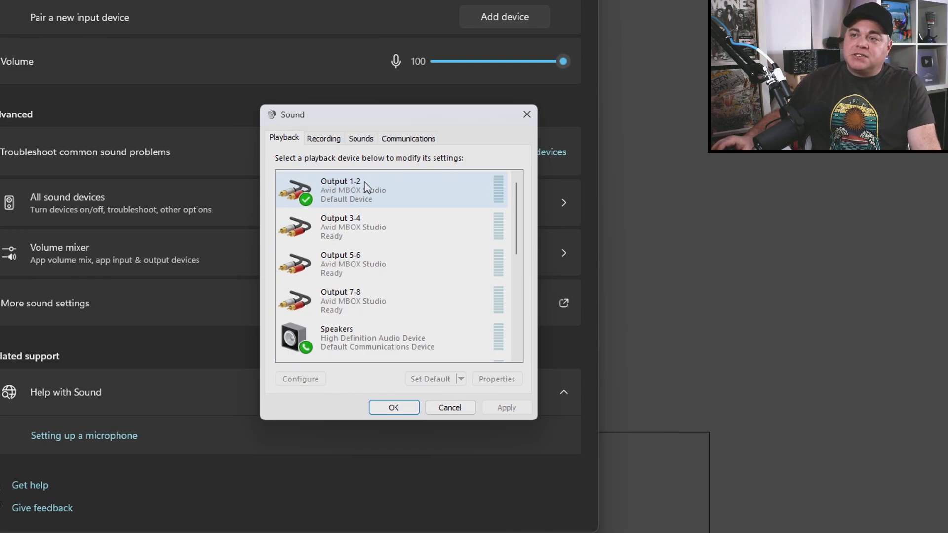
{"action": "right_click", "coordinate": [351, 188]}
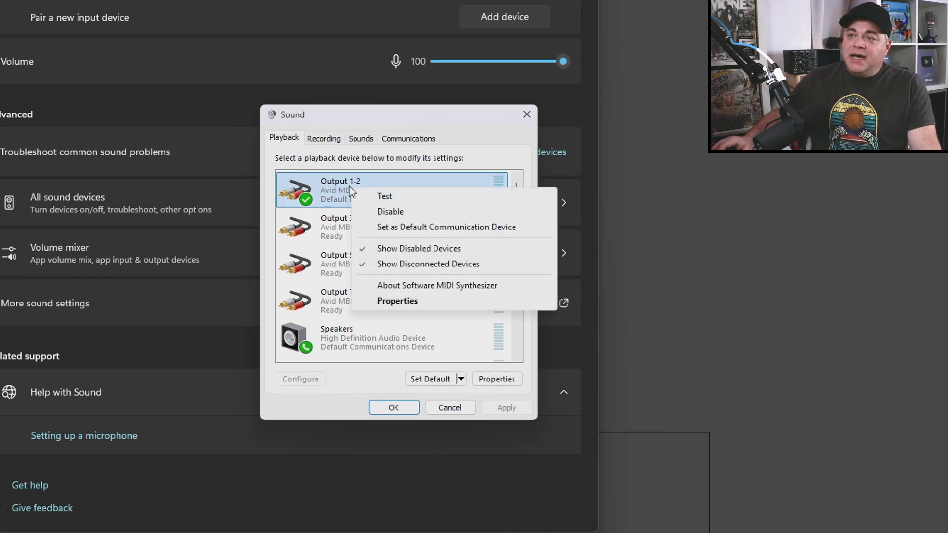
Show Output 1-2 Properties on the Advanced tab, with its 2 channel, 24 bit, 48000 Hz default format.
{"action": "left_click", "coordinate": [397, 303]}
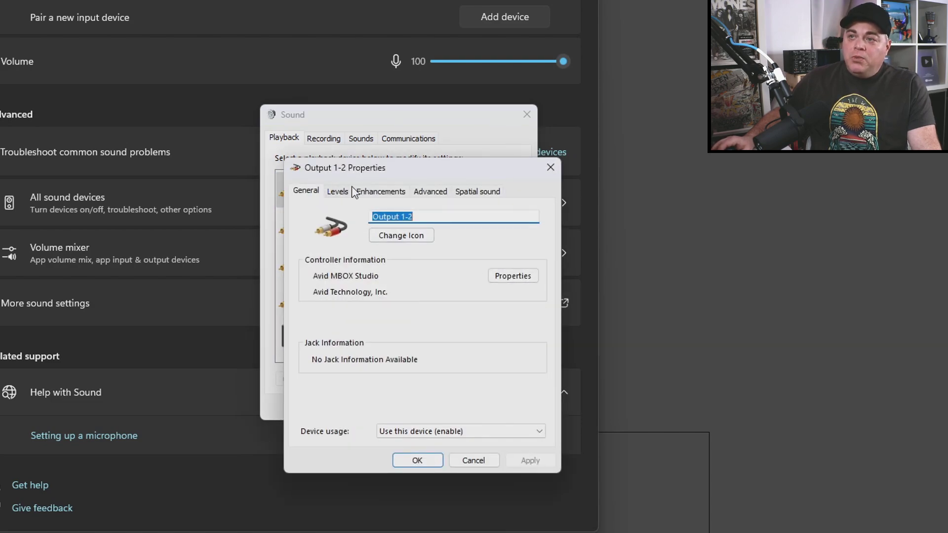
{"action": "left_click", "coordinate": [431, 192]}
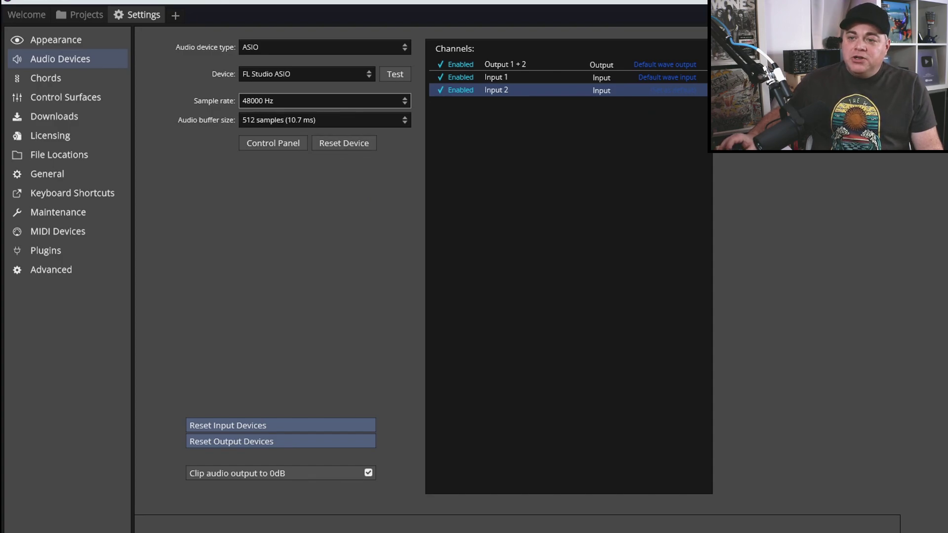
{"action": "key", "text": "alt+Tab"}
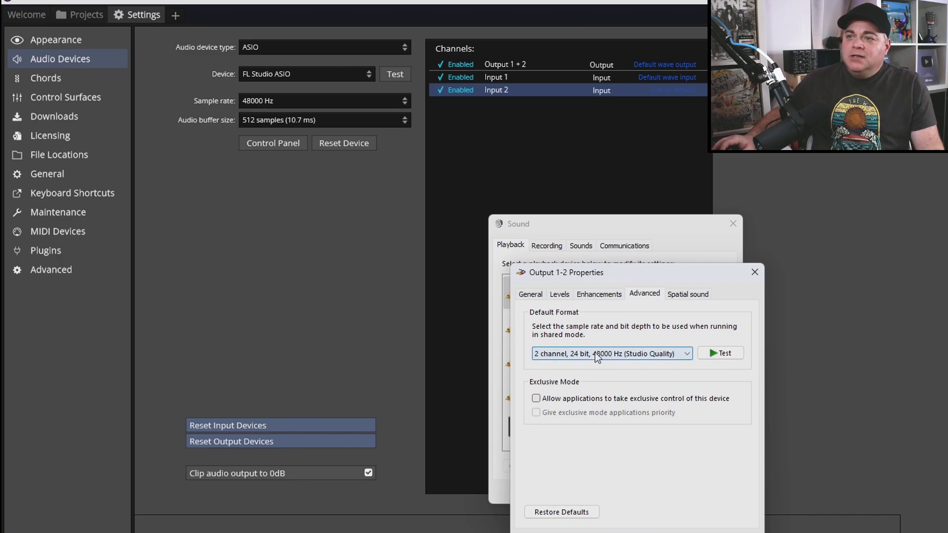
Pick 2 channel, 24 bit, 48000 Hz (Studio Quality) as Output 1-2's default format.
{"action": "left_click", "coordinate": [677, 355]}
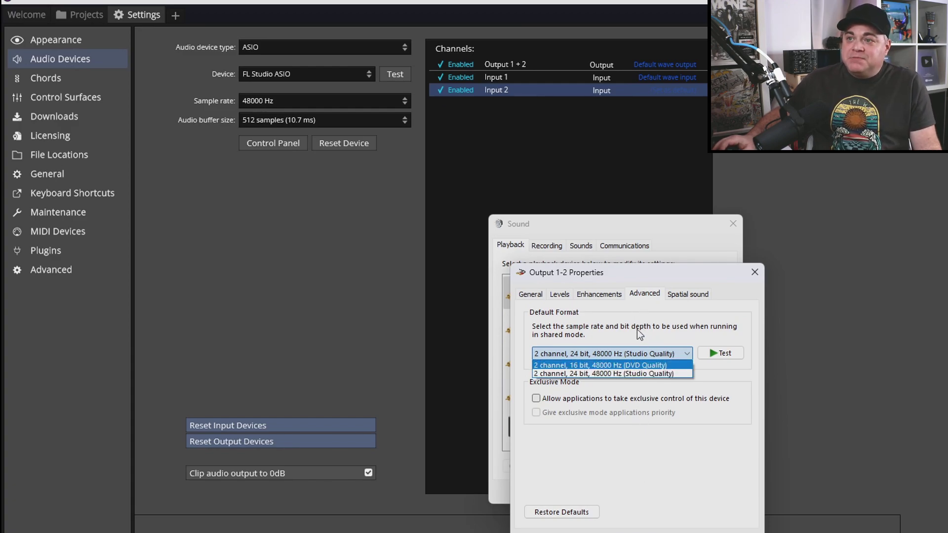
{"action": "left_click", "coordinate": [644, 339]}
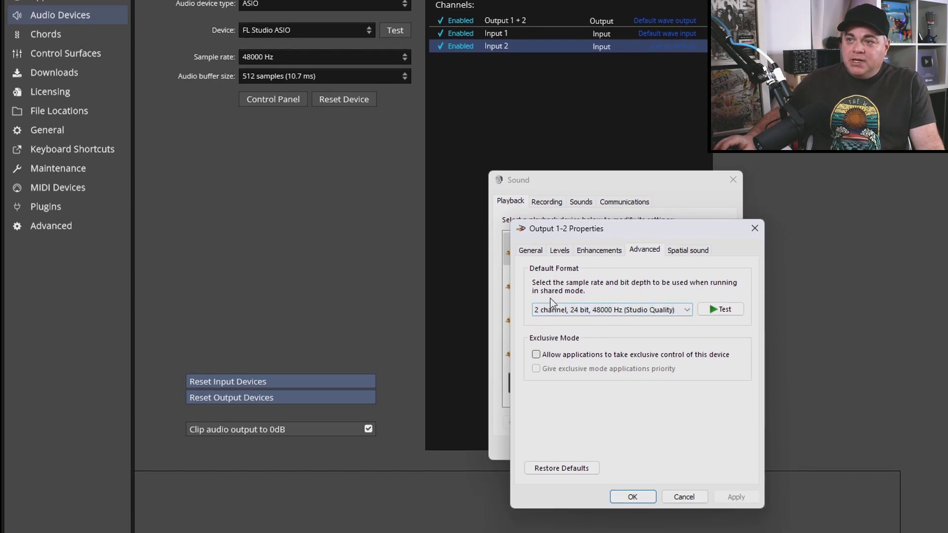
Leave 'Allow applications to take exclusive control' unticked for Output 1-2 and confirm with OK.
{"action": "left_click", "coordinate": [536, 355]}
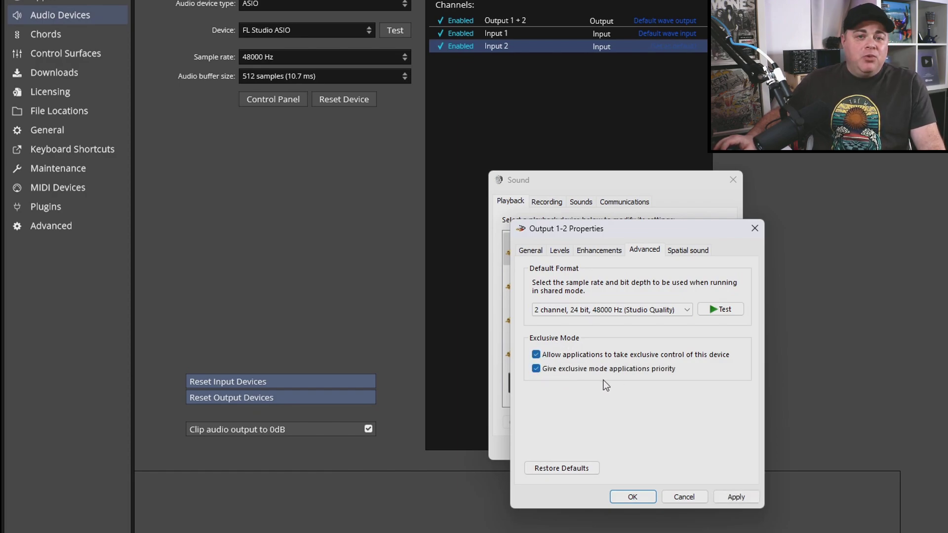
{"action": "left_click", "coordinate": [536, 355]}
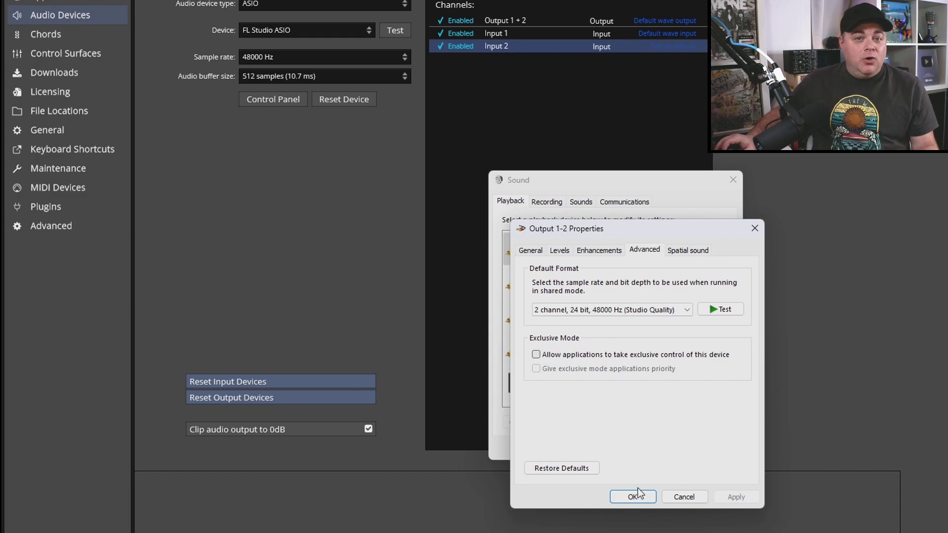
{"action": "left_click", "coordinate": [689, 500]}
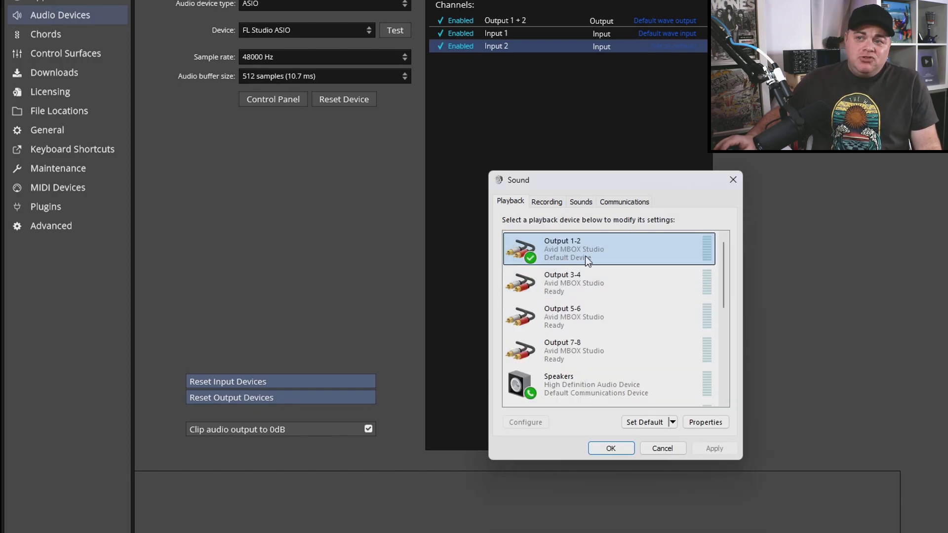
Check Output 3-4's Advanced settings without changes, then switch to the Recording devices list.
{"action": "left_click", "coordinate": [563, 277]}
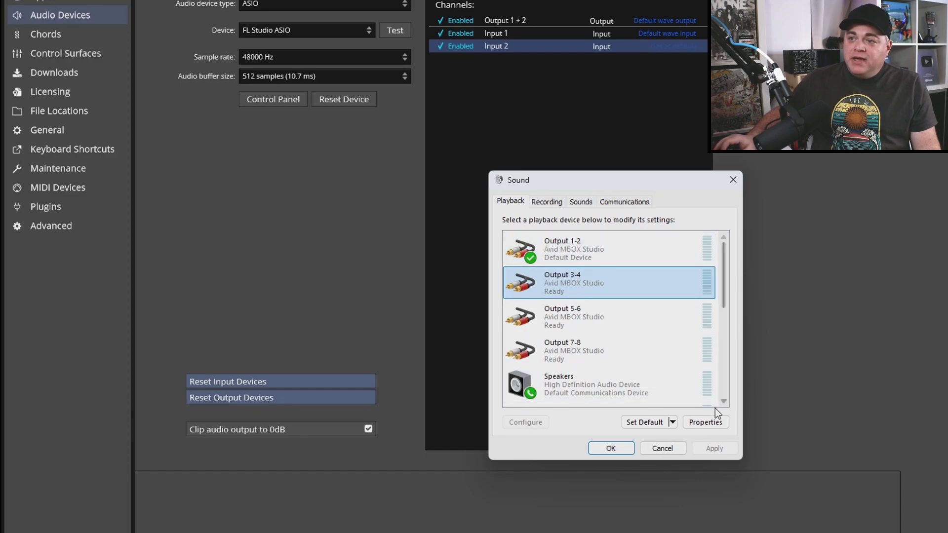
{"action": "left_click", "coordinate": [707, 421]}
{"action": "left_click", "coordinate": [646, 251]}
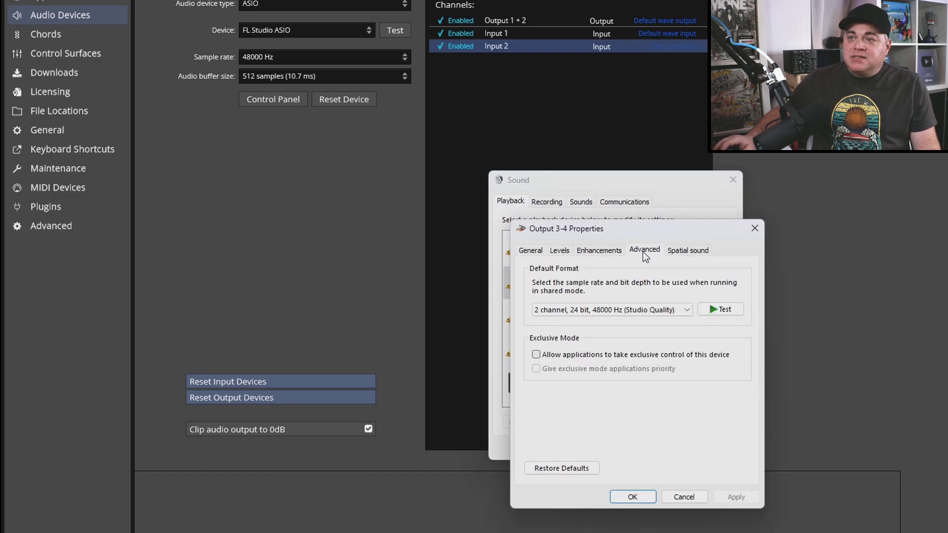
{"action": "left_click", "coordinate": [683, 498]}
{"action": "left_click", "coordinate": [547, 201]}
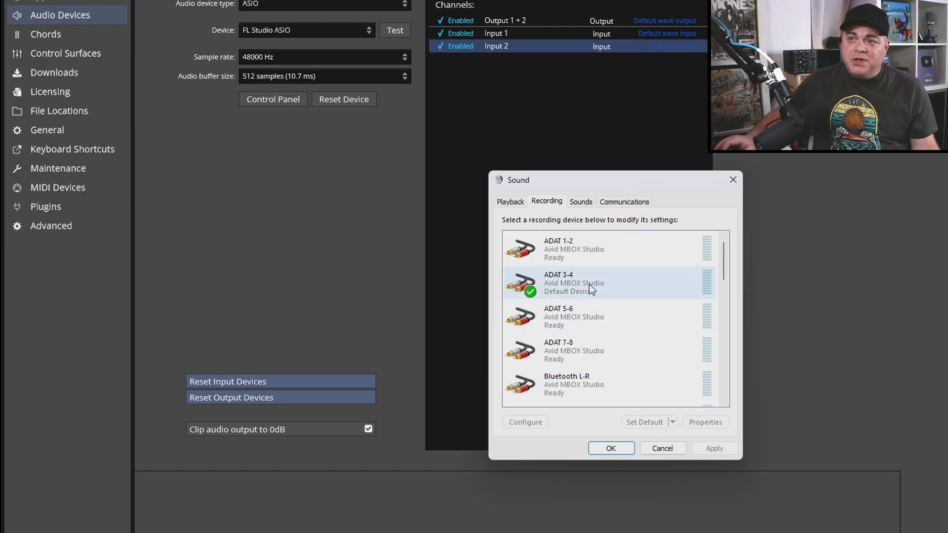
Show the ADAT 3-4 recording device's Advanced tab to check its format and exclusive settings.
{"action": "left_click", "coordinate": [570, 285]}
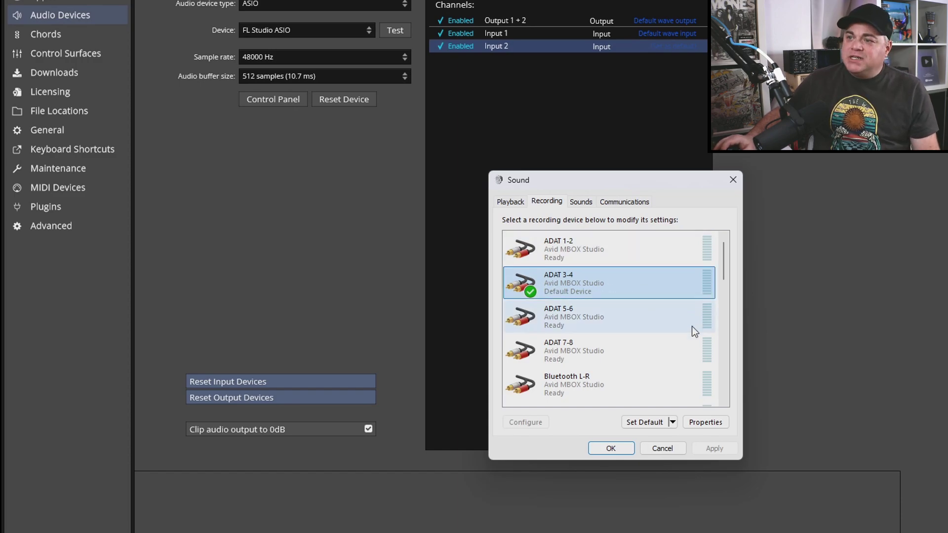
{"action": "left_click", "coordinate": [723, 429]}
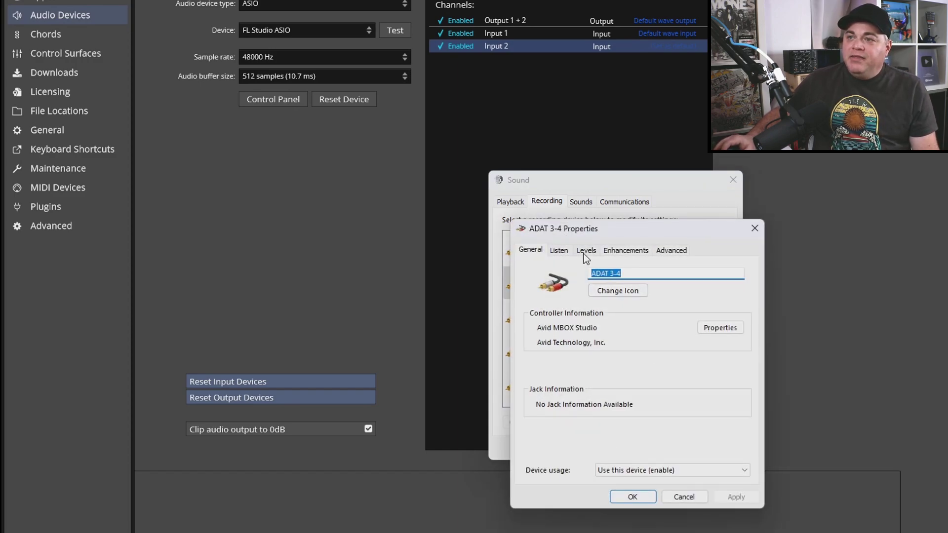
{"action": "left_click", "coordinate": [671, 251]}
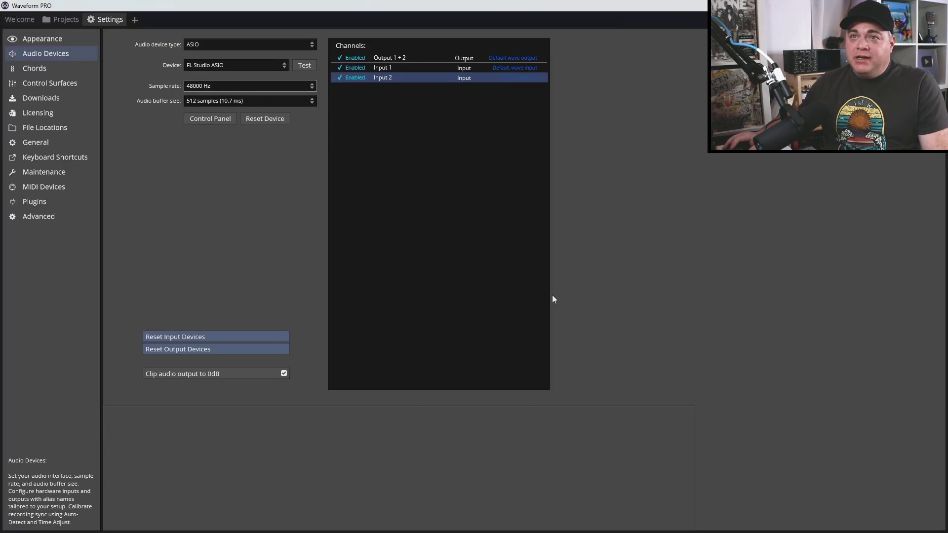
Switch to Chrome and play the 'Musik Hack Fuel' YouTube video, pausing it at 0:06.
{"action": "mouse_move", "coordinate": [166, 518]}
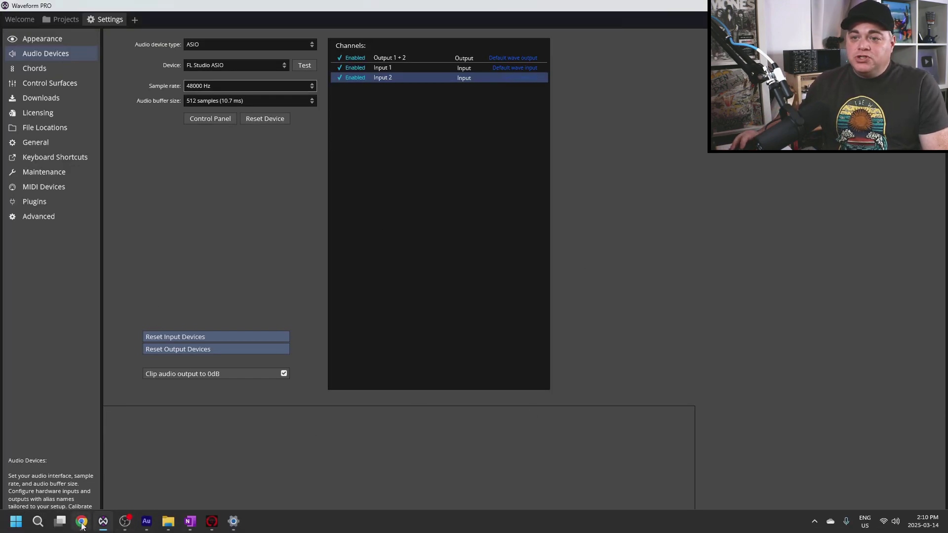
{"action": "left_click", "coordinate": [82, 522]}
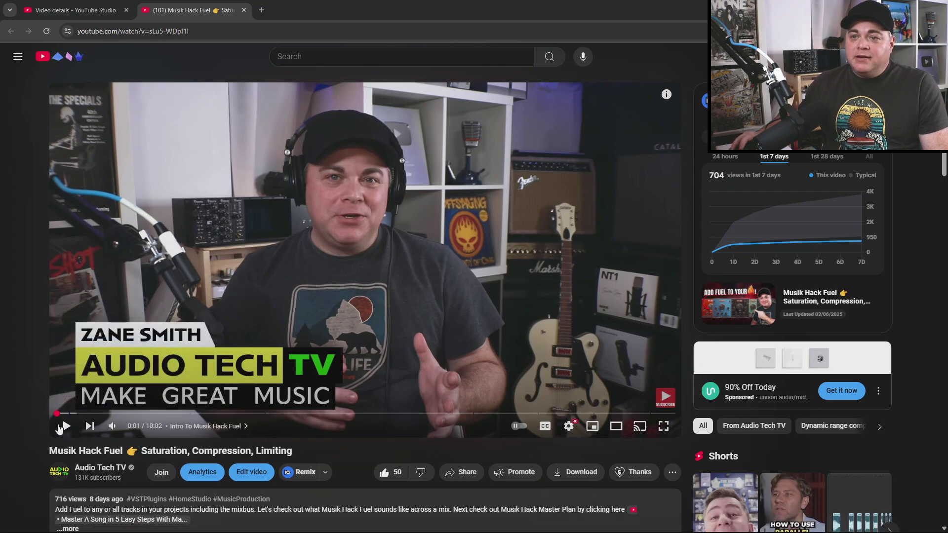
{"action": "left_click", "coordinate": [61, 427]}
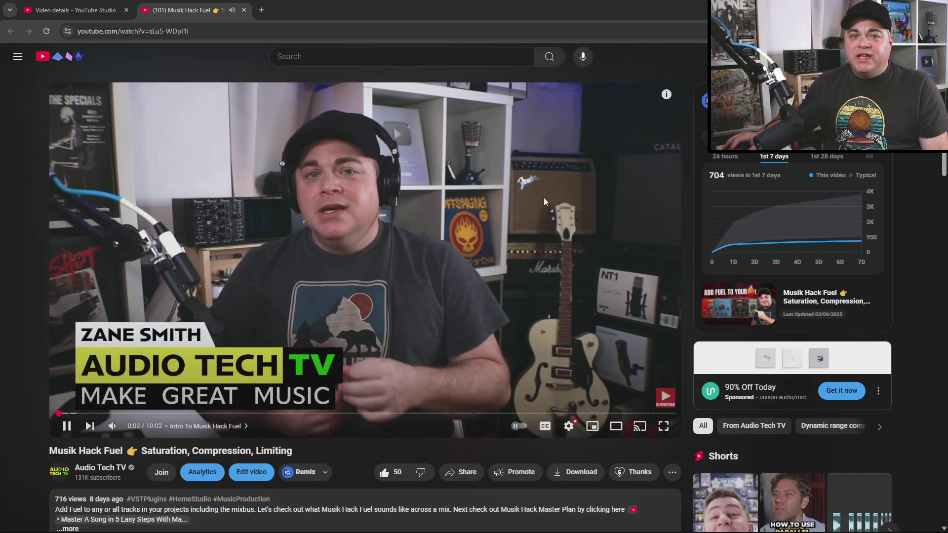
{"action": "left_click", "coordinate": [133, 405]}
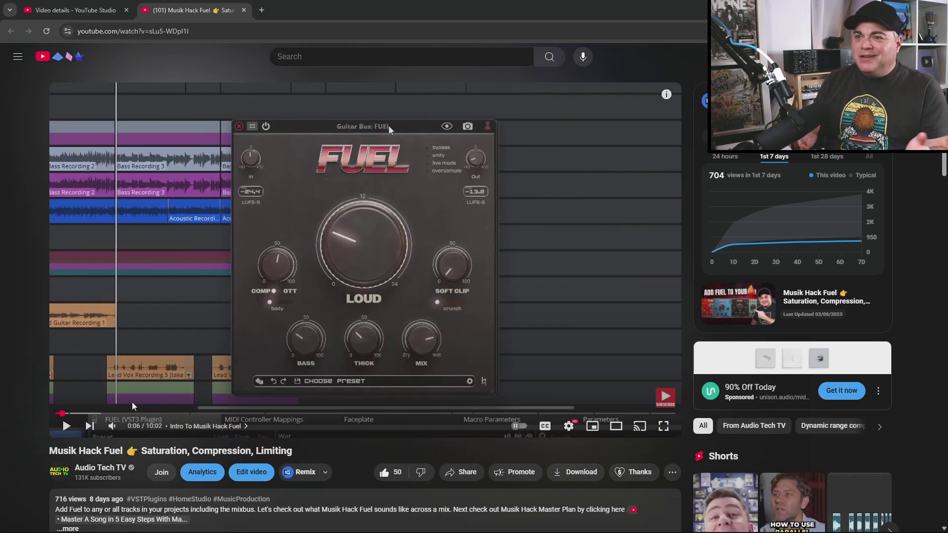